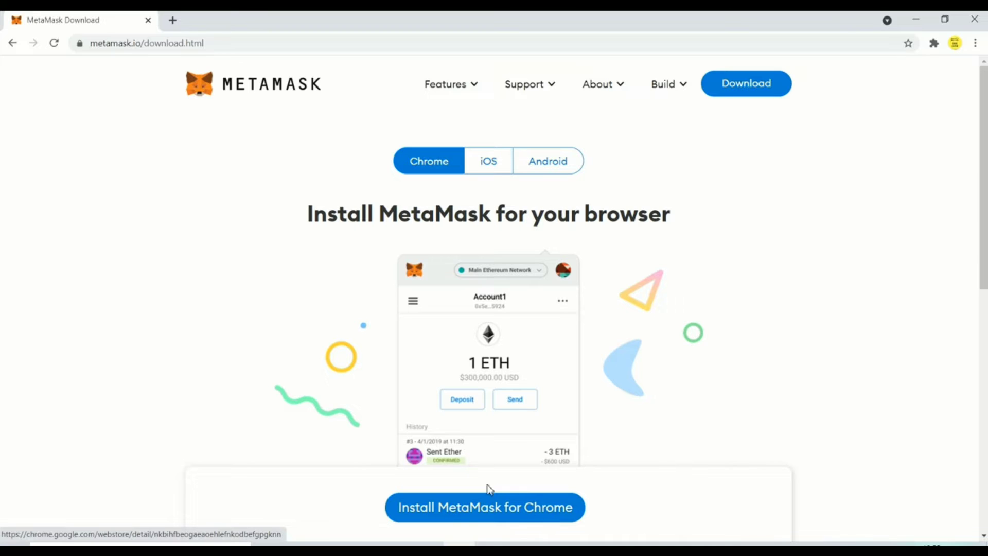
Install the MetaMask extension for Chrome from its Chrome Web Store listing.
{"action": "left_click", "coordinate": [521, 512]}
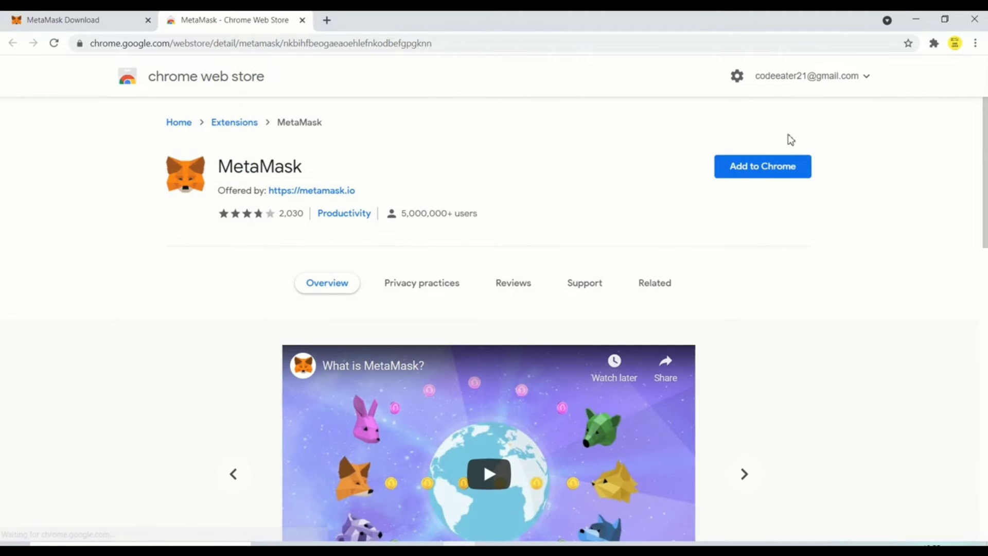
{"action": "left_click", "coordinate": [758, 176]}
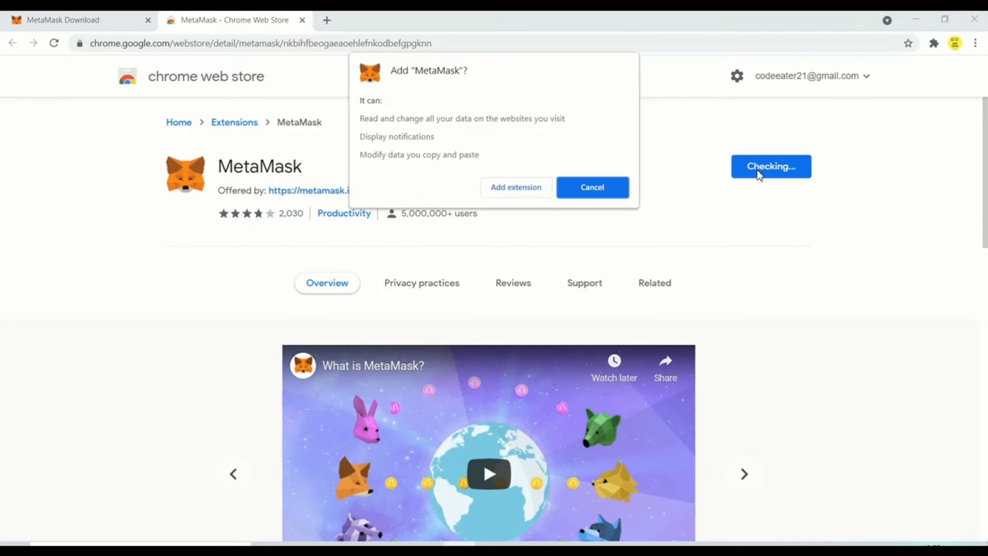
{"action": "left_click", "coordinate": [536, 191]}
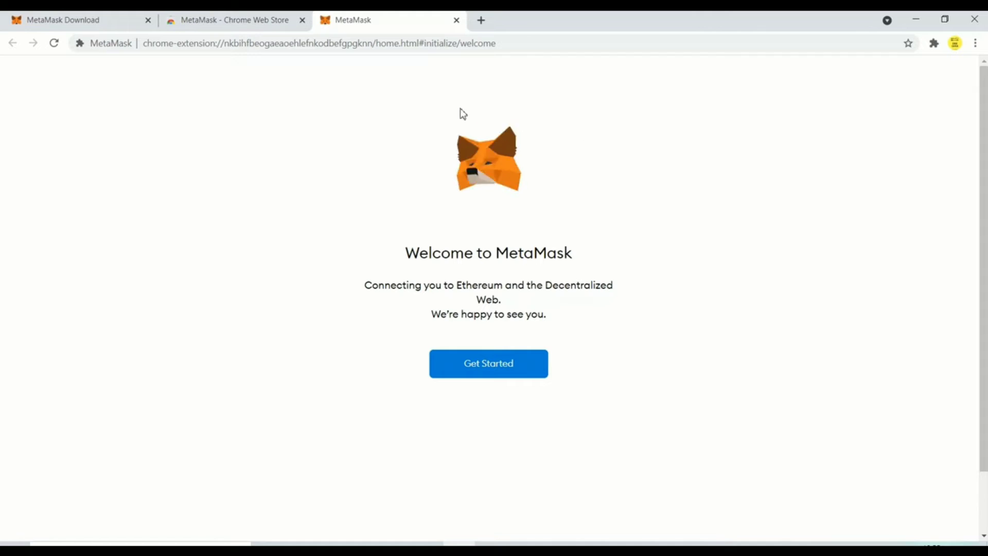
Start creating a new MetaMask wallet and agree to the usage data collection.
{"action": "left_click", "coordinate": [522, 380]}
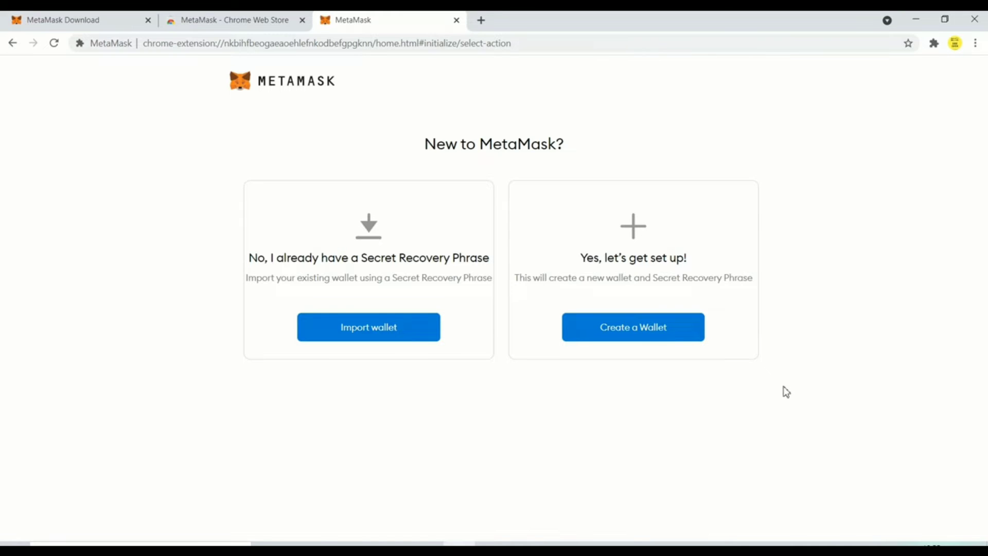
{"action": "left_click", "coordinate": [647, 337]}
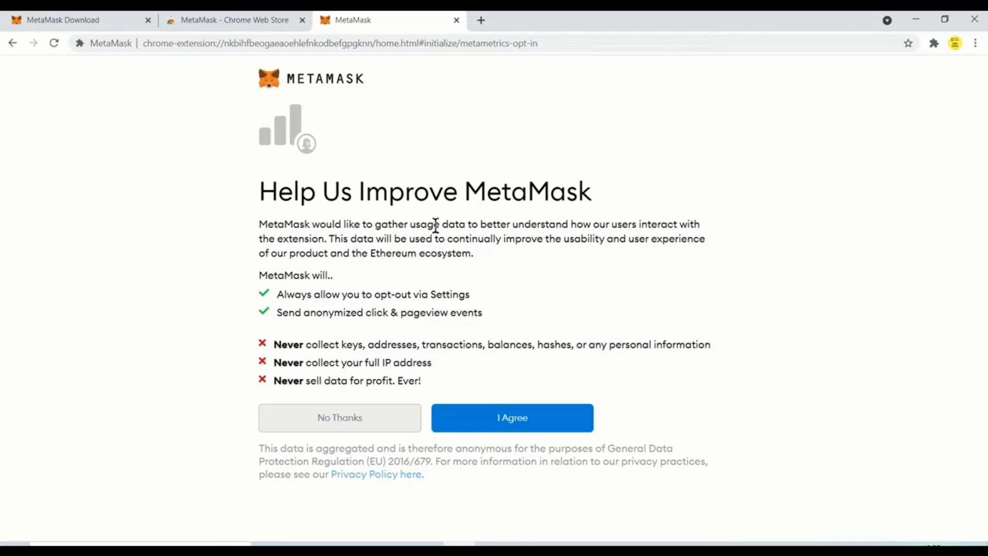
{"action": "left_click", "coordinate": [534, 437]}
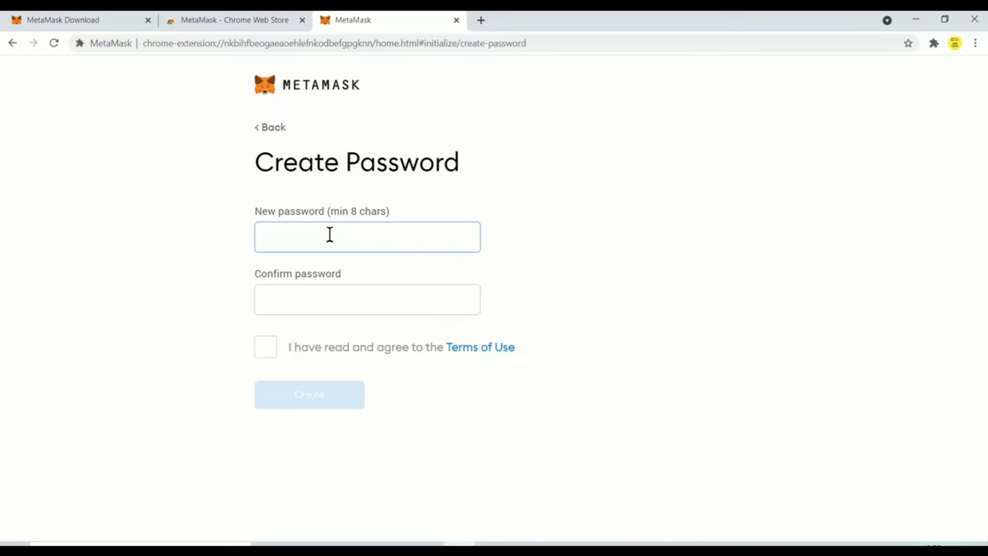
Enter and confirm the new wallet password, accept the Terms of Use, and create the wallet.
{"action": "type", "text": "a"}
{"action": "key", "text": "BackSpace"}
{"action": "type", "text": "a"}
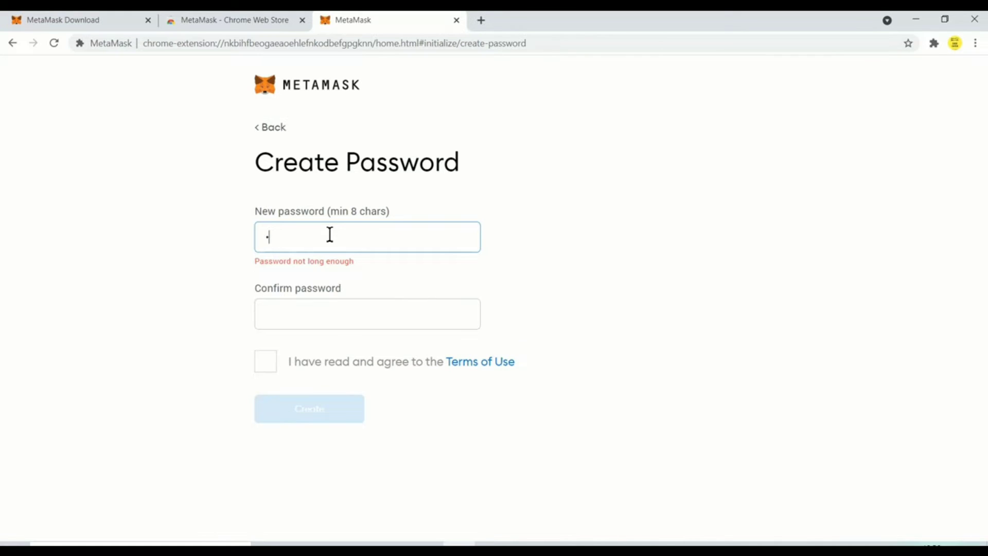
{"action": "key", "text": "BackSpace"}
{"action": "type", "text": "aaaaaaaaaaa"}
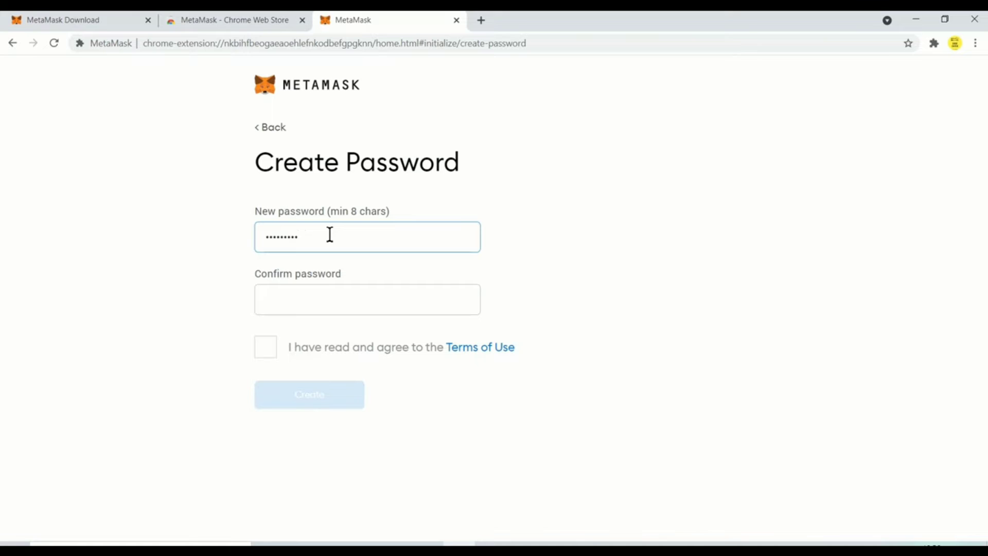
{"action": "left_click", "coordinate": [402, 307]}
{"action": "type", "text": "aaaaaa"}
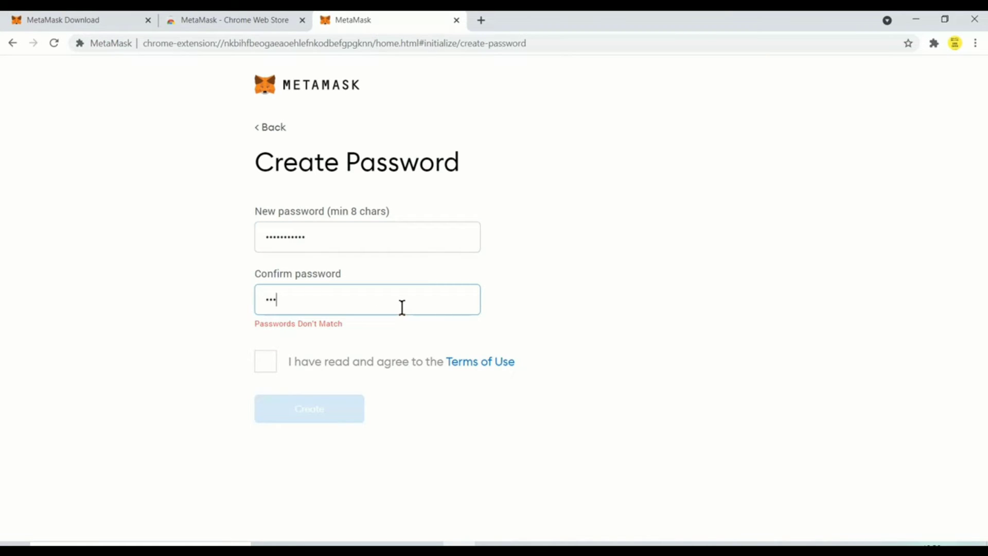
{"action": "type", "text": "aaaaa"}
{"action": "left_click", "coordinate": [270, 353]}
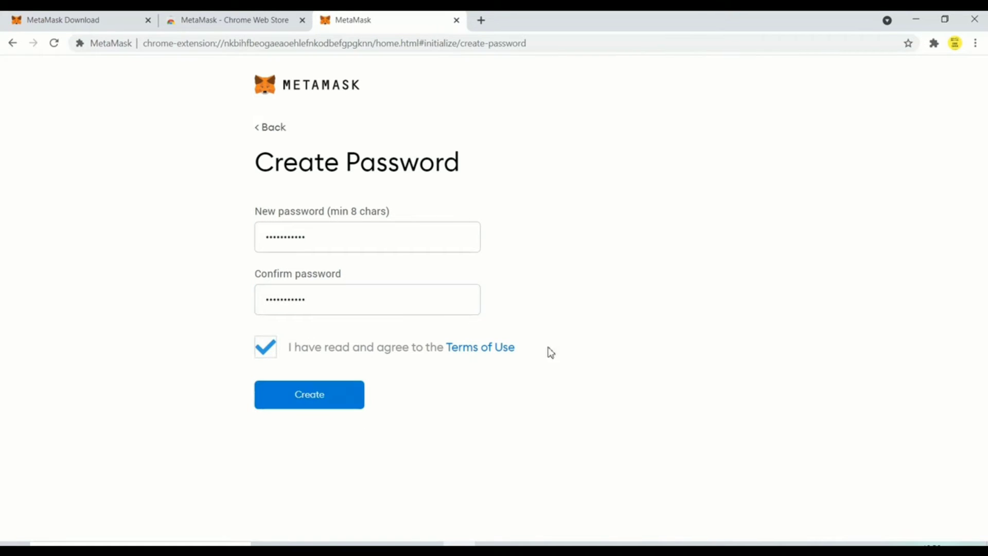
{"action": "left_click", "coordinate": [343, 404]}
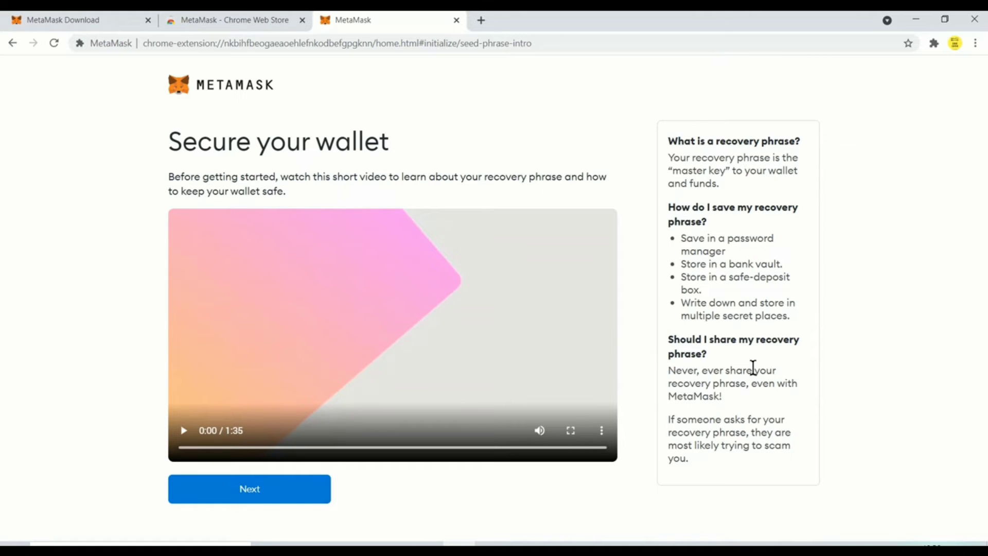
Continue past the security video, download the Secret Backup Phrase file, and reveal the secret words.
{"action": "left_click", "coordinate": [290, 488]}
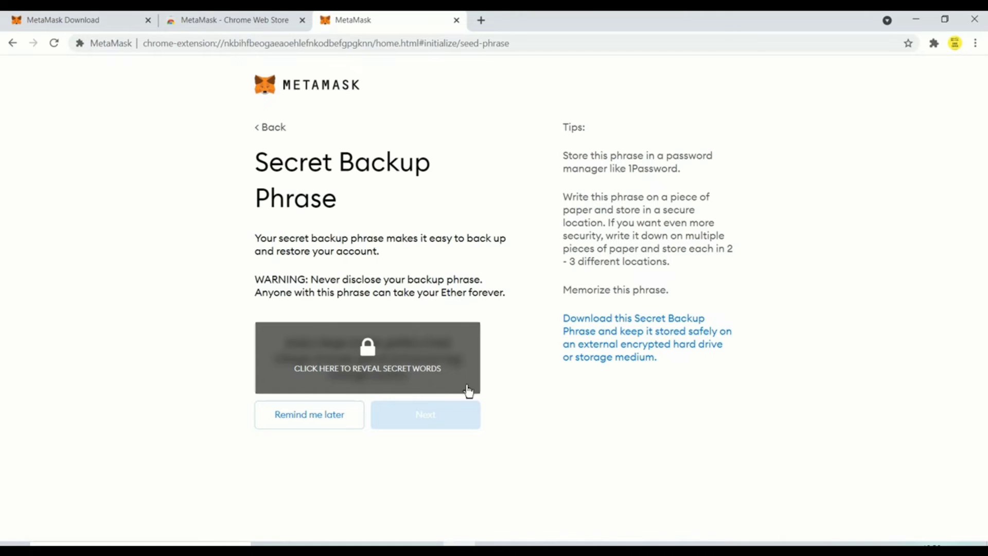
{"action": "left_click", "coordinate": [640, 341]}
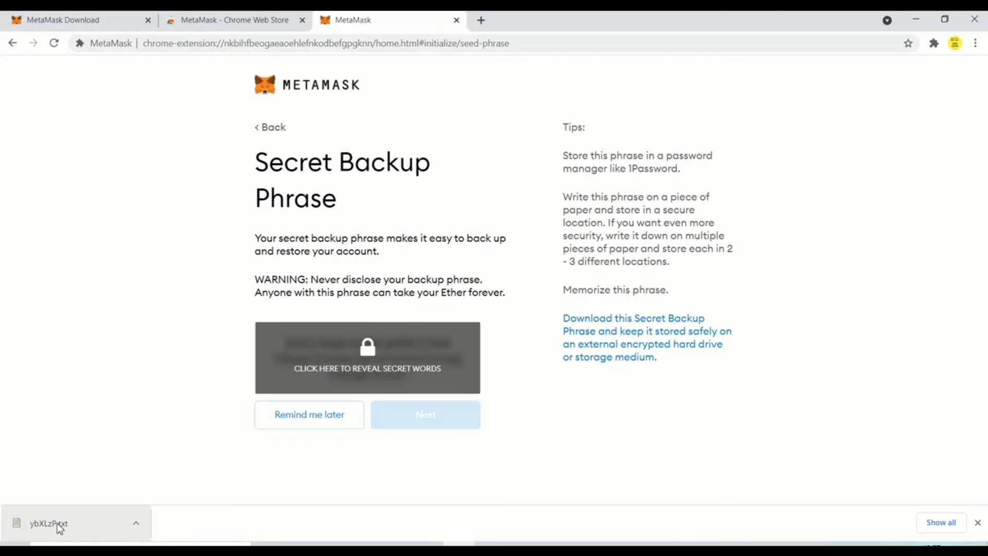
{"action": "left_click_drag", "start_coordinate": [554, 251], "coordinate": [842, 262]}
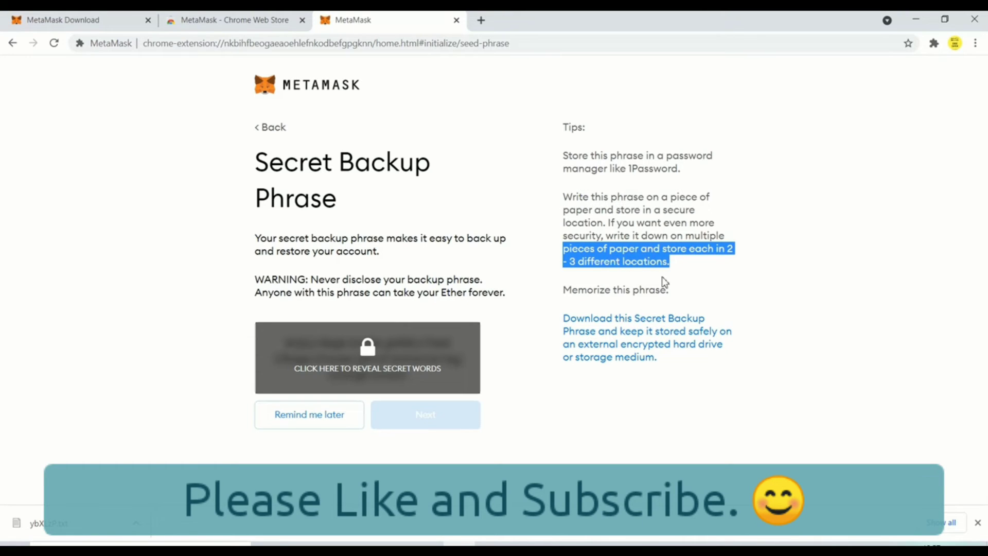
{"action": "left_click", "coordinate": [379, 365]}
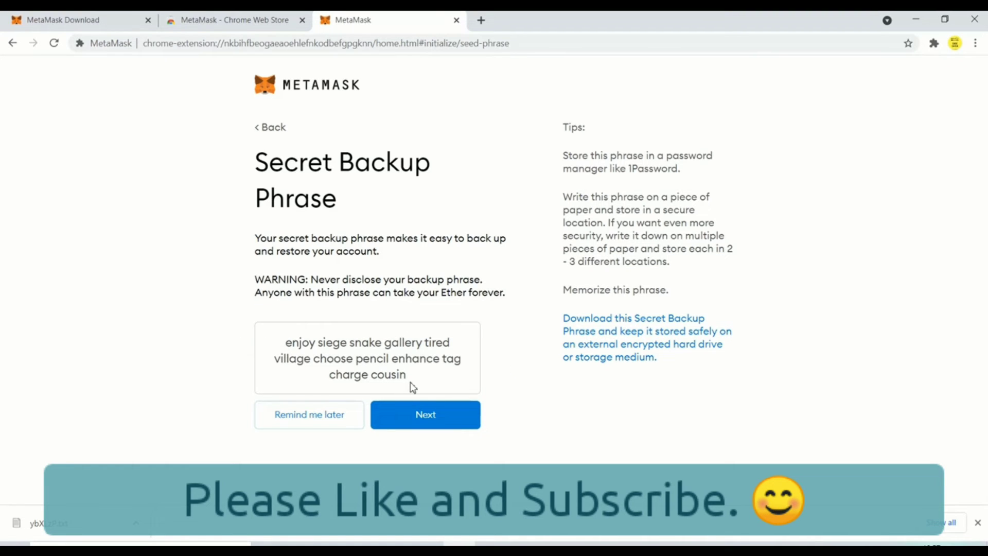
Copy the full Secret Backup Phrase and paste it into a new browser tab's address field for reference.
{"action": "left_click_drag", "start_coordinate": [434, 384], "coordinate": [283, 346]}
{"action": "key", "text": "ctrl+c"}
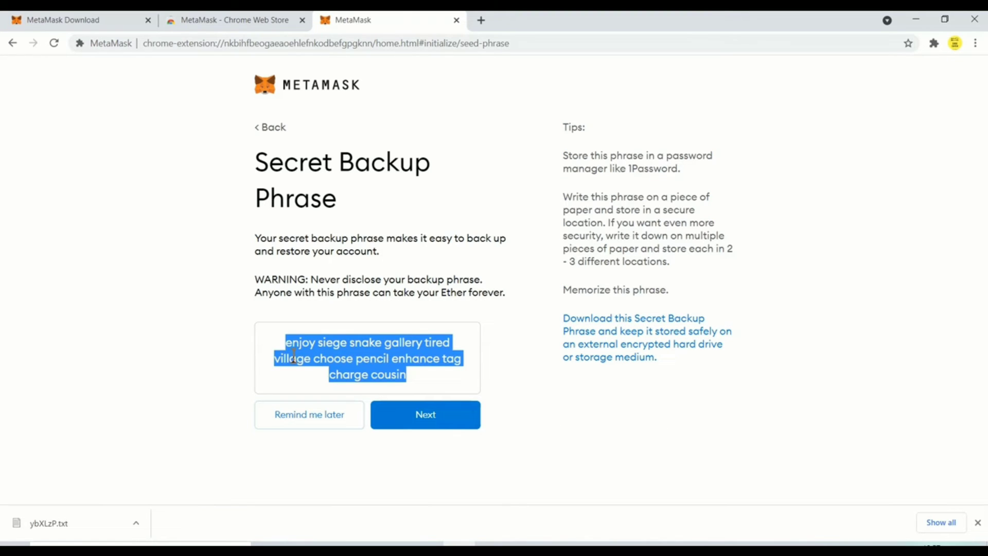
{"action": "left_click", "coordinate": [481, 21]}
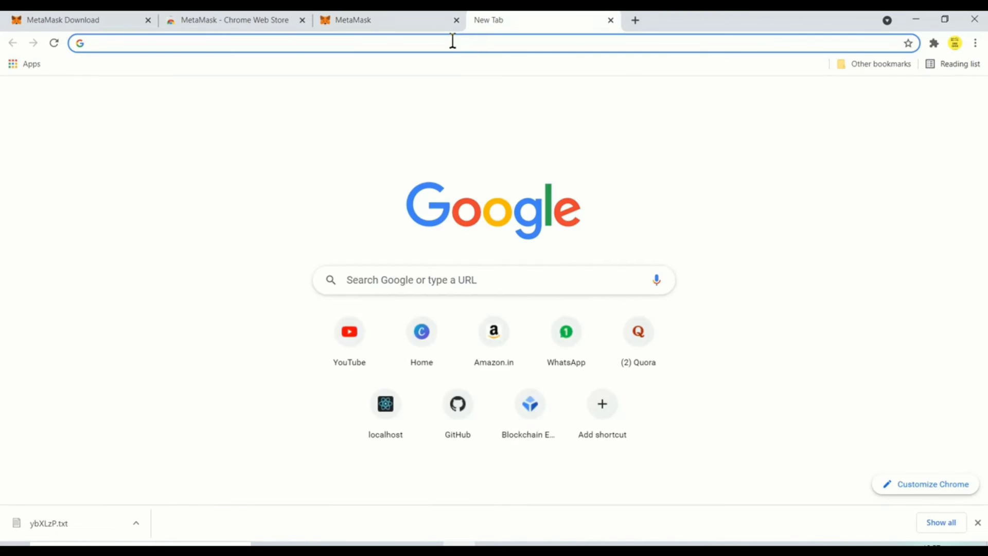
{"action": "left_click", "coordinate": [453, 41]}
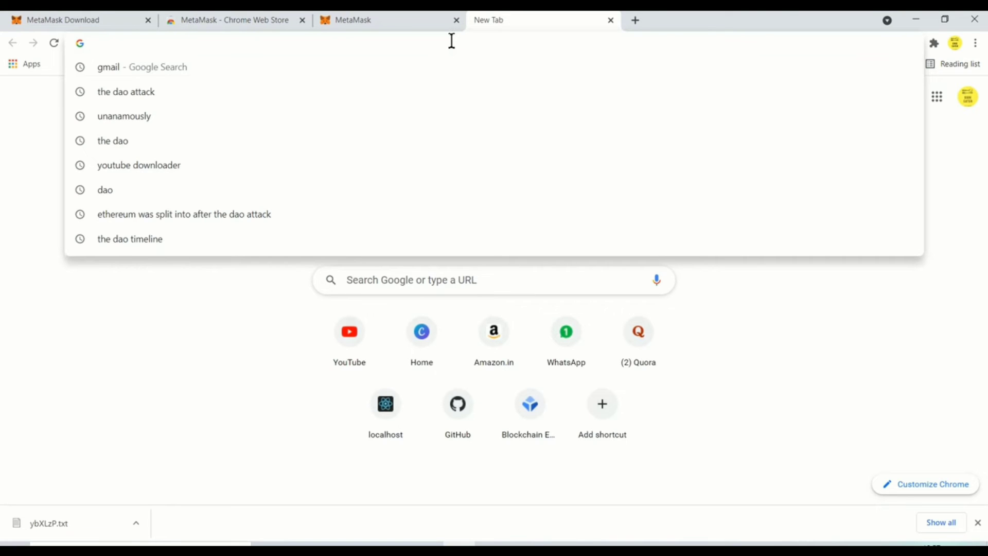
{"action": "key", "text": "ctrl+v"}
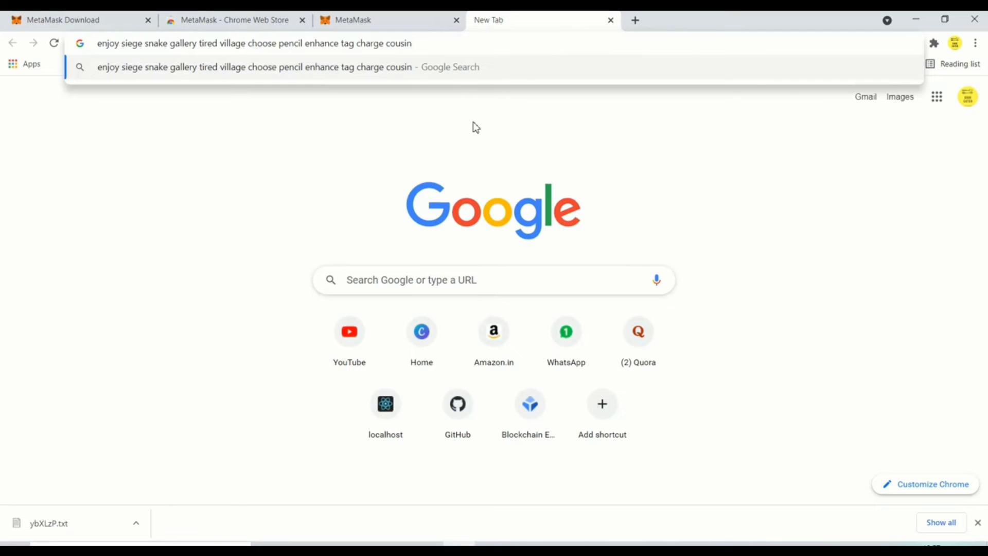
Proceed to the backup phrase confirmation and select all twelve words in order, checking them against the pasted copy.
{"action": "left_click", "coordinate": [395, 21]}
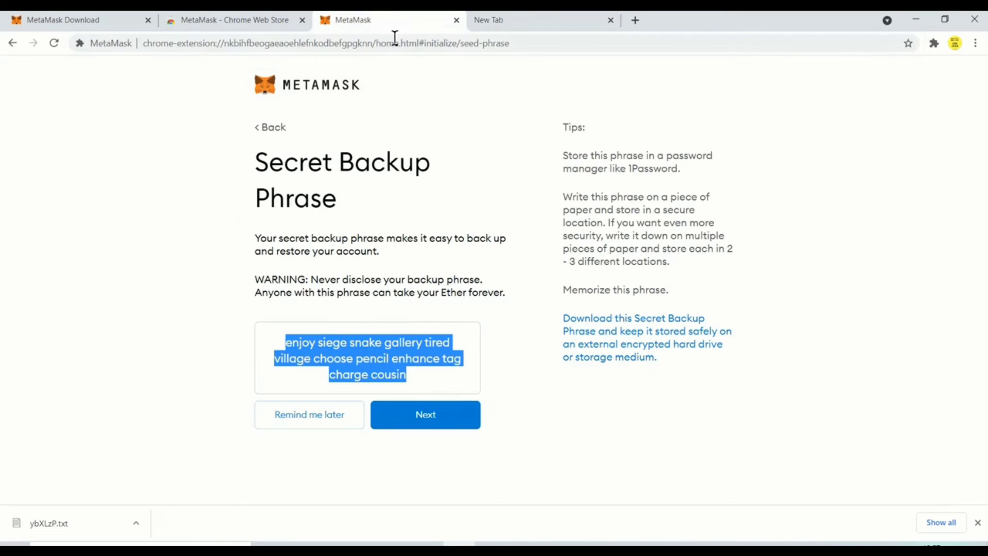
{"action": "left_click", "coordinate": [447, 418]}
{"action": "left_click", "coordinate": [507, 20]}
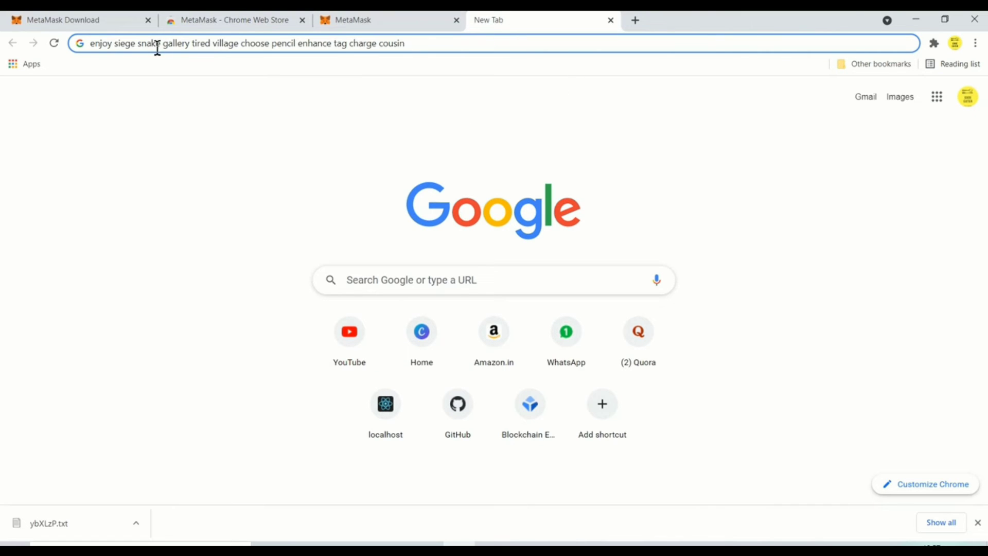
{"action": "left_click_drag", "start_coordinate": [110, 43], "coordinate": [80, 43]}
{"action": "left_click", "coordinate": [424, 17]}
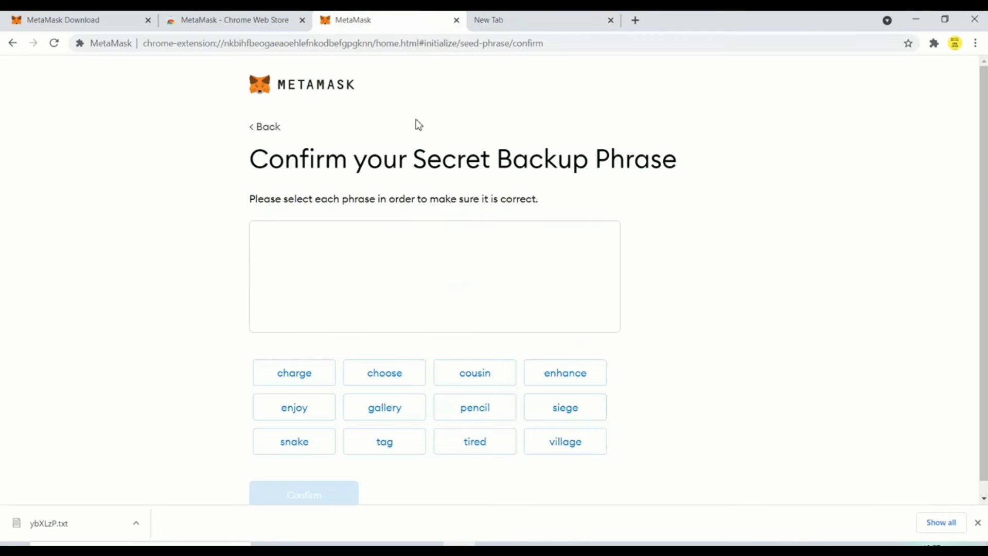
{"action": "left_click", "coordinate": [318, 418]}
{"action": "left_click", "coordinate": [535, 22]}
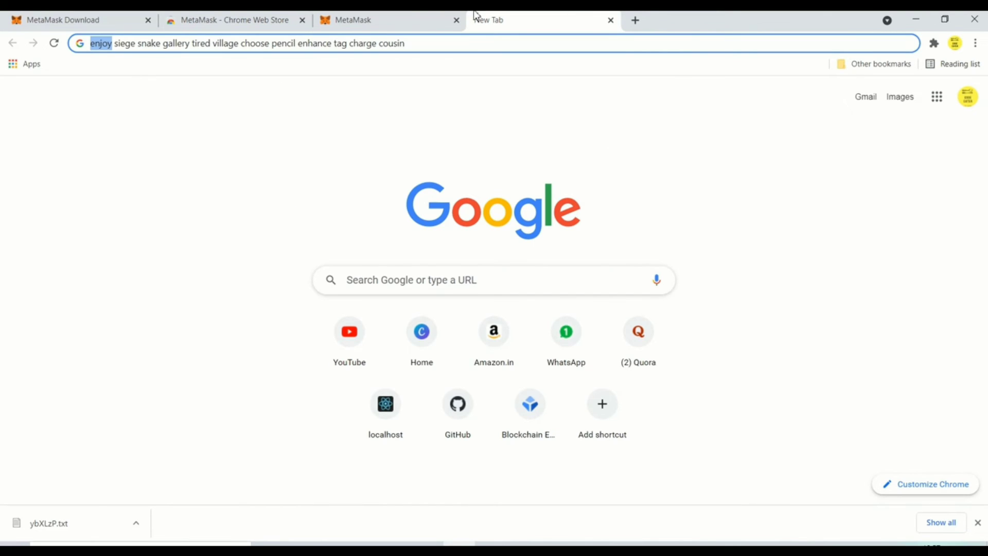
{"action": "left_click", "coordinate": [453, 20]}
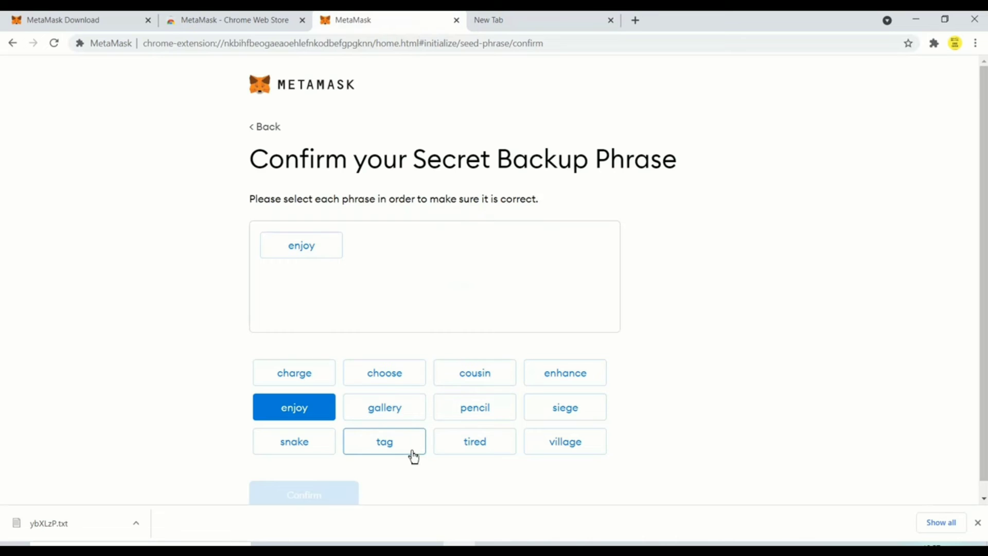
{"action": "left_click", "coordinate": [565, 415]}
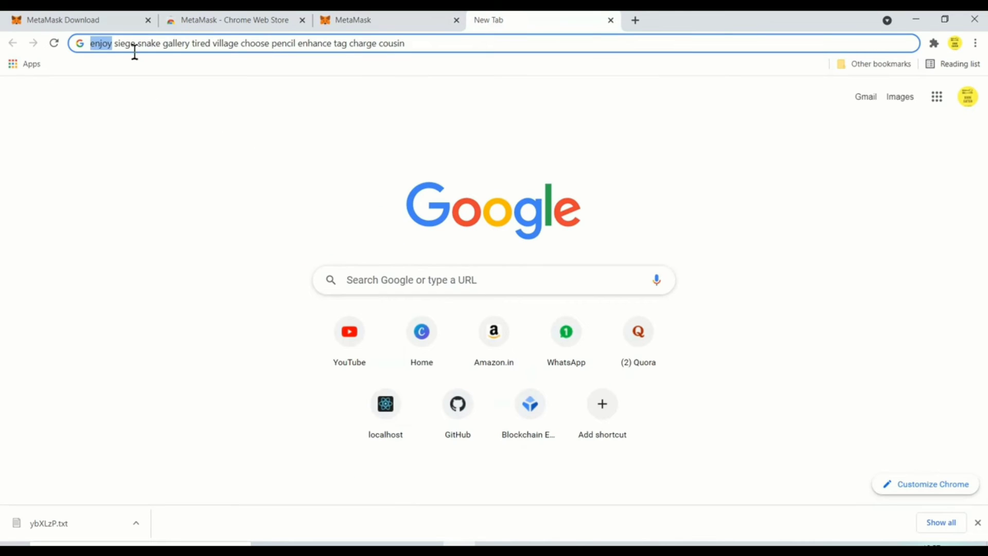
{"action": "left_click", "coordinate": [430, 18]}
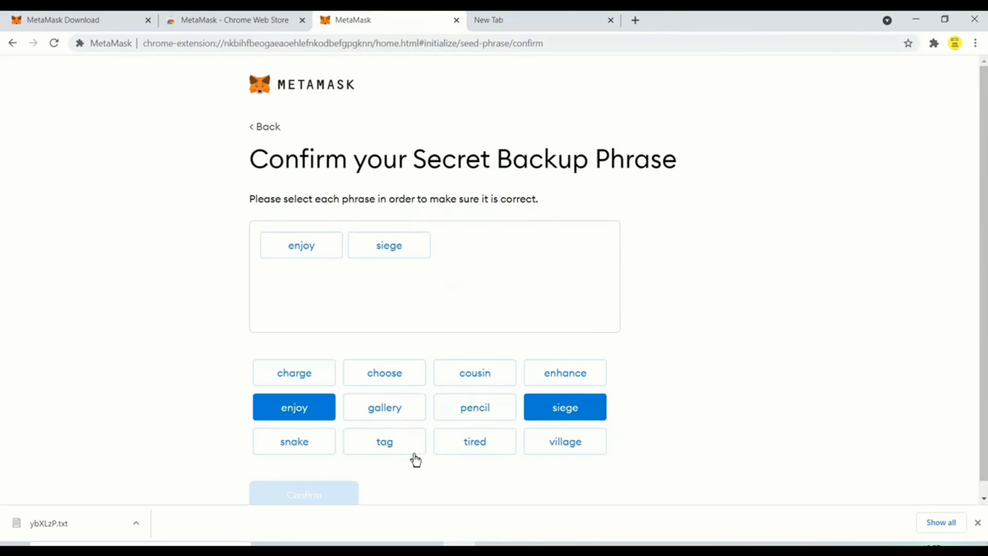
{"action": "left_click", "coordinate": [320, 446]}
{"action": "left_click", "coordinate": [540, 20]}
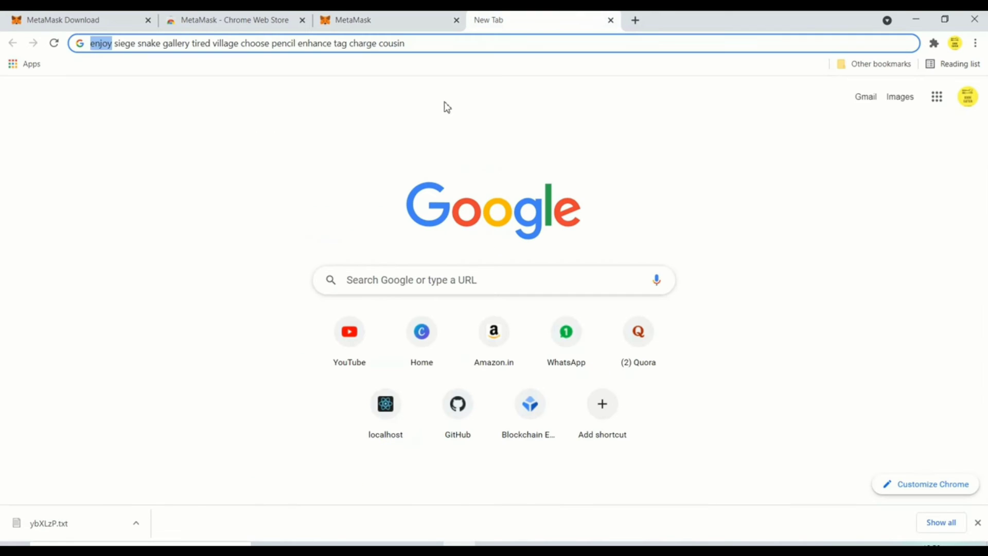
{"action": "left_click", "coordinate": [376, 17]}
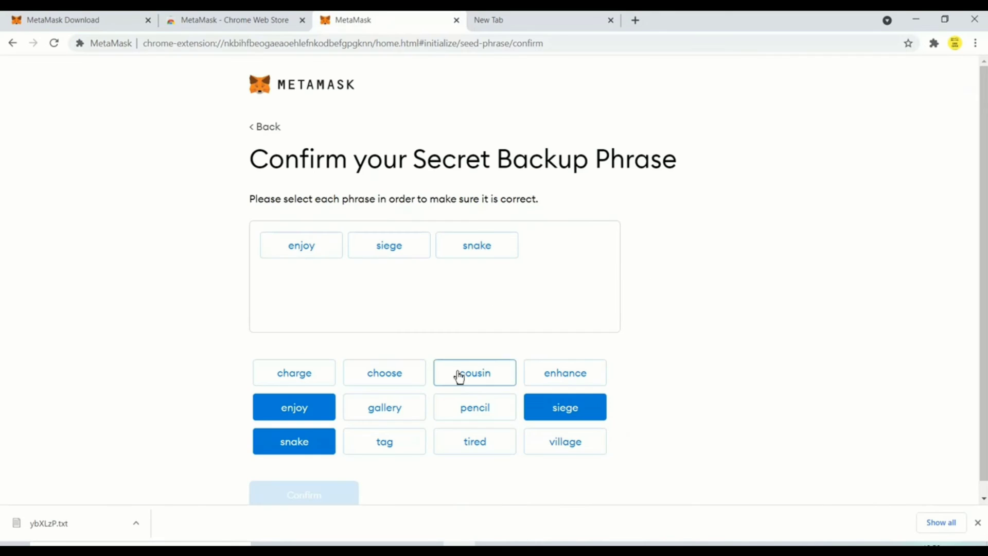
{"action": "left_click", "coordinate": [375, 411]}
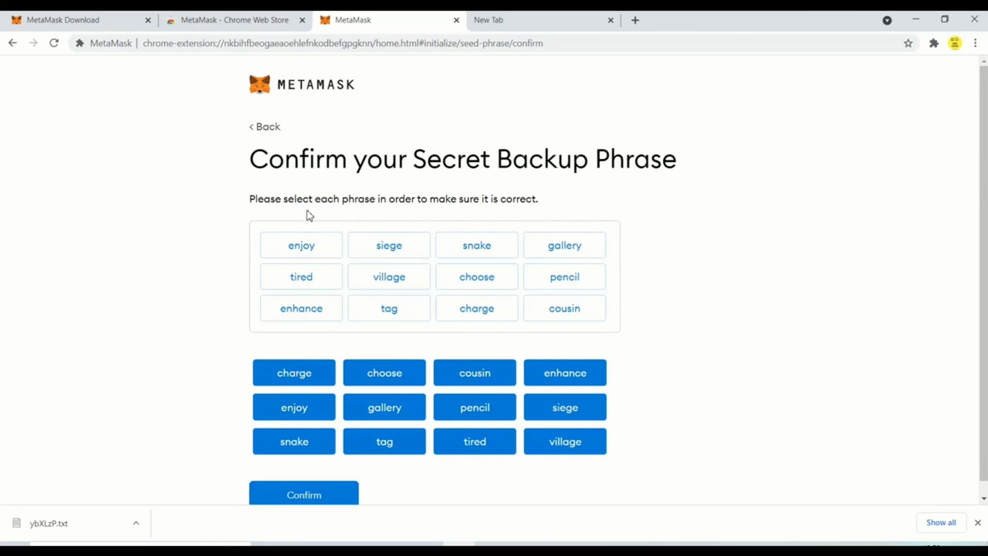
Confirm the ordered backup phrase and finish the wallet setup, dismissing the What's new notice.
{"action": "left_click", "coordinate": [326, 497]}
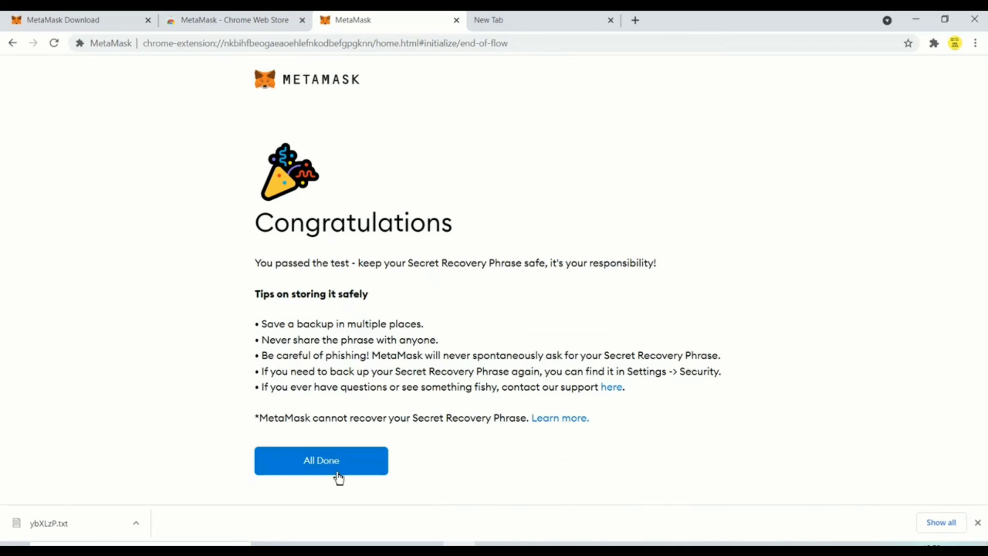
{"action": "left_click", "coordinate": [339, 472]}
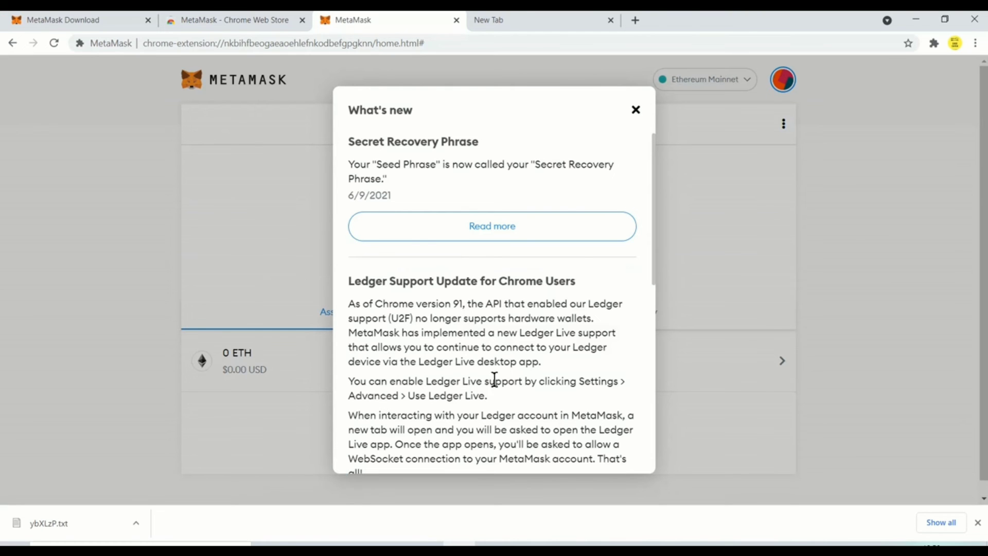
{"action": "left_click", "coordinate": [636, 110]}
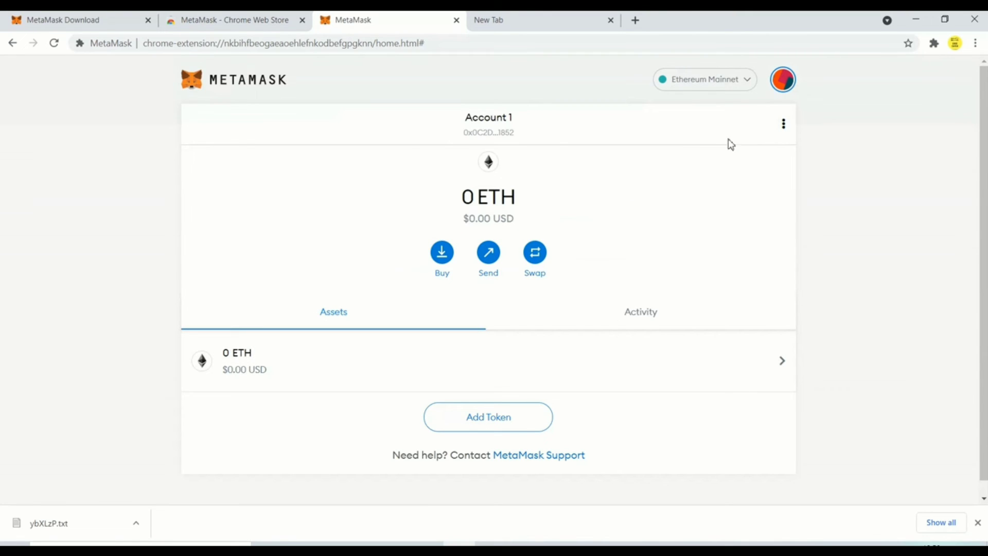
Examine the browser's extensions list and the wallet's available networks without switching from Ethereum Mainnet.
{"action": "left_click", "coordinate": [936, 45]}
{"action": "left_click", "coordinate": [937, 45]}
{"action": "left_click", "coordinate": [708, 82]}
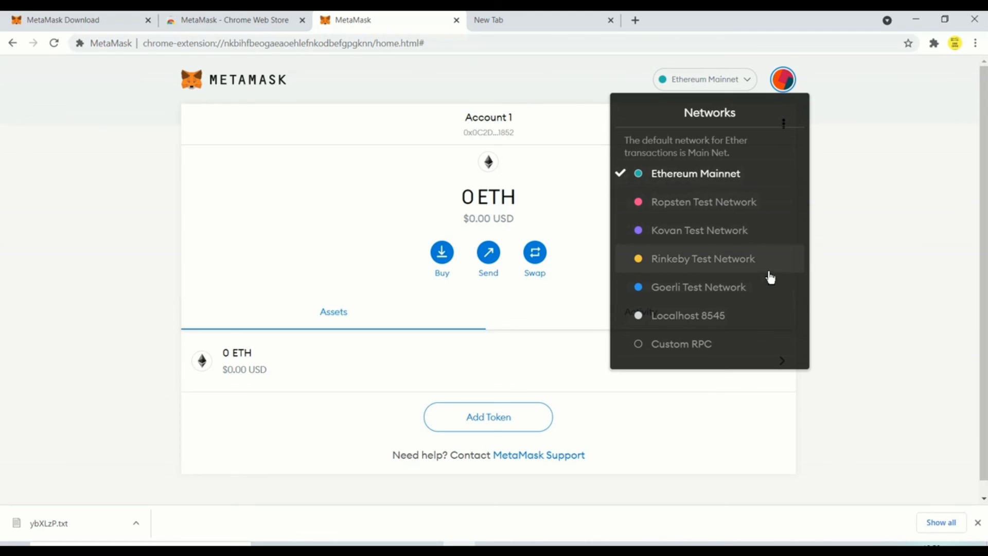
{"action": "left_click", "coordinate": [855, 261]}
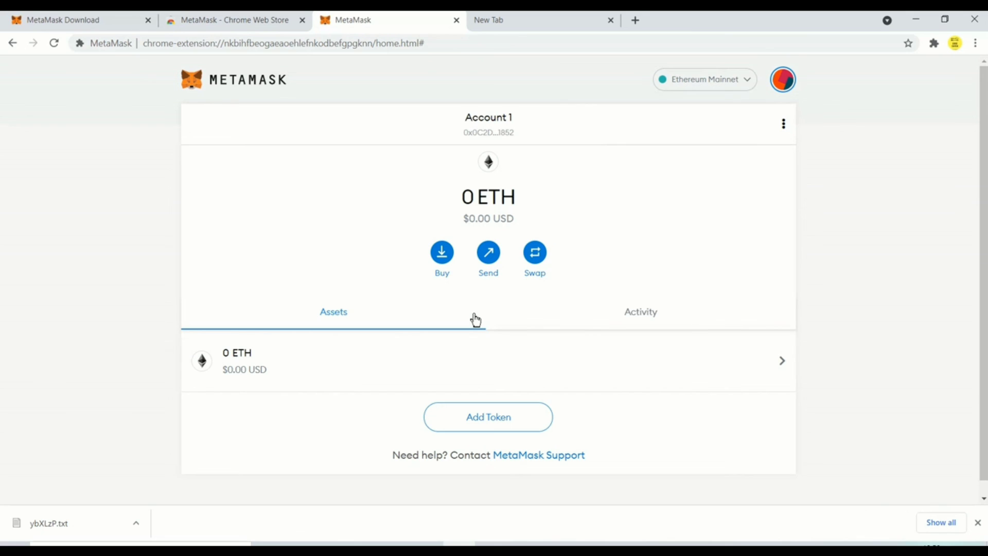